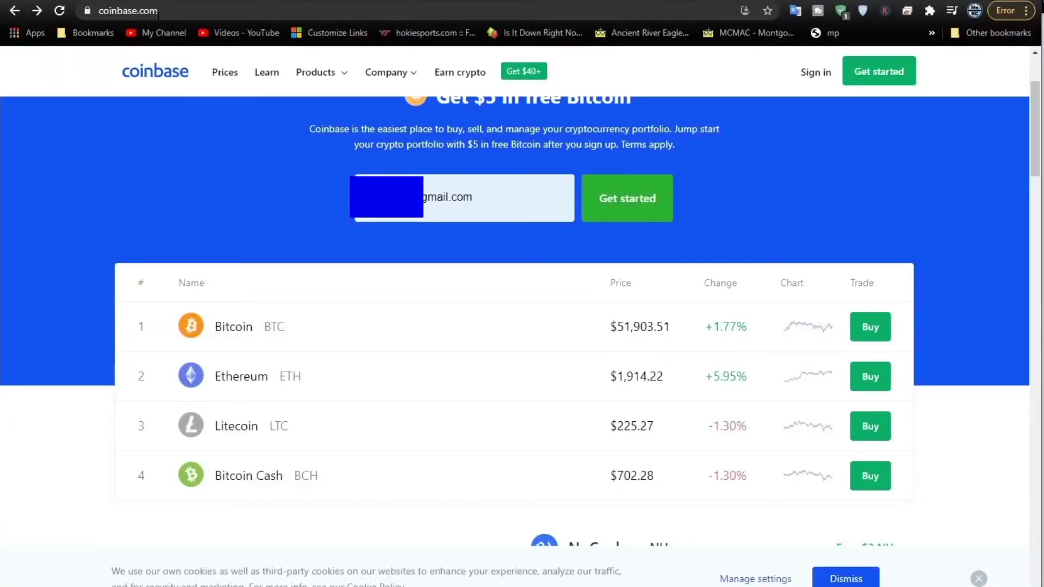
Highlight the coinbase.com address and the $5 free Bitcoin offer, then bring up the Get started sign-up form
drag(162, 12, 92, 13)
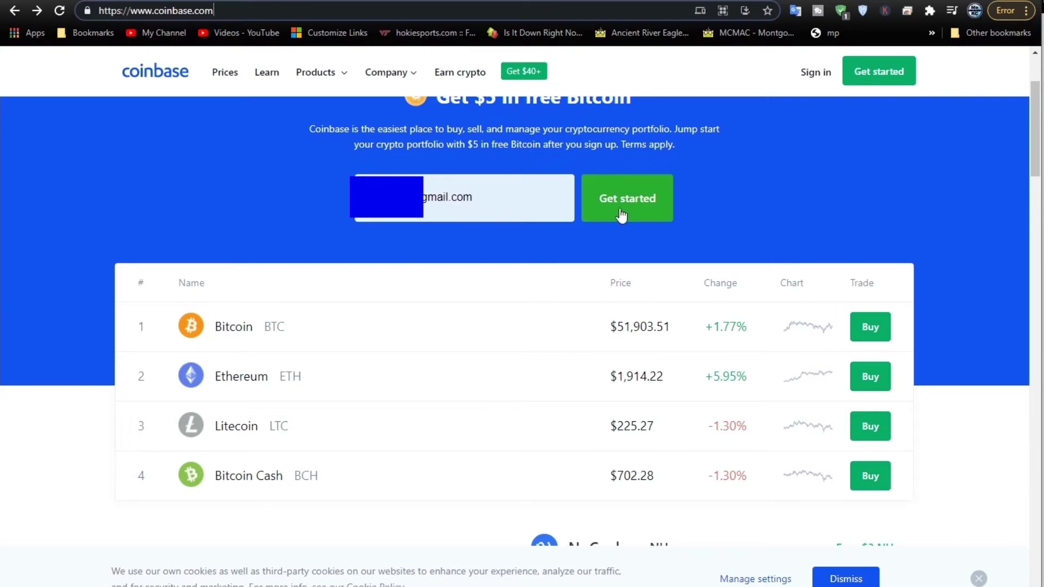
scroll(631, 209, up, 3)
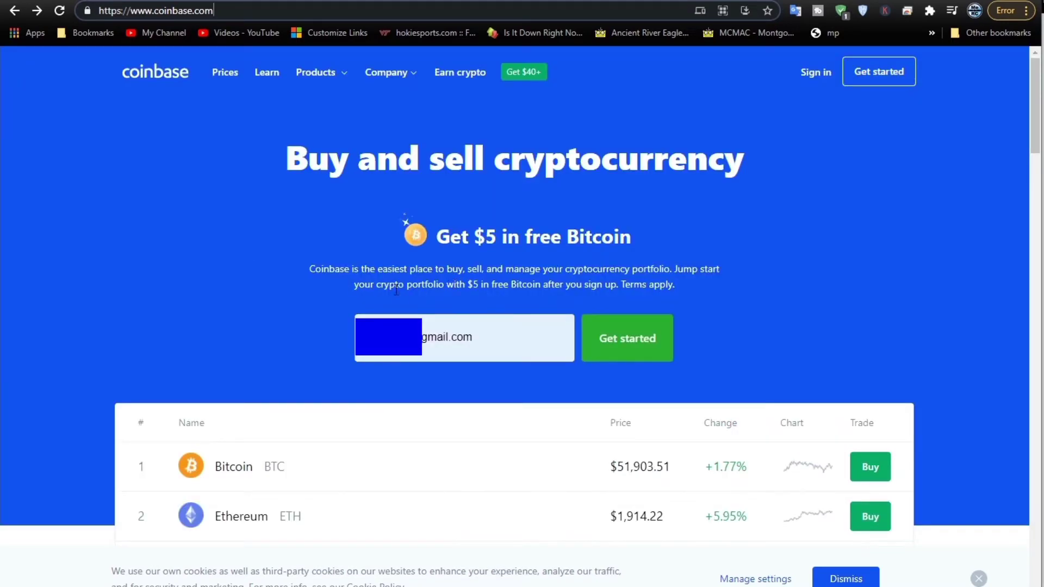
drag(375, 286, 478, 287)
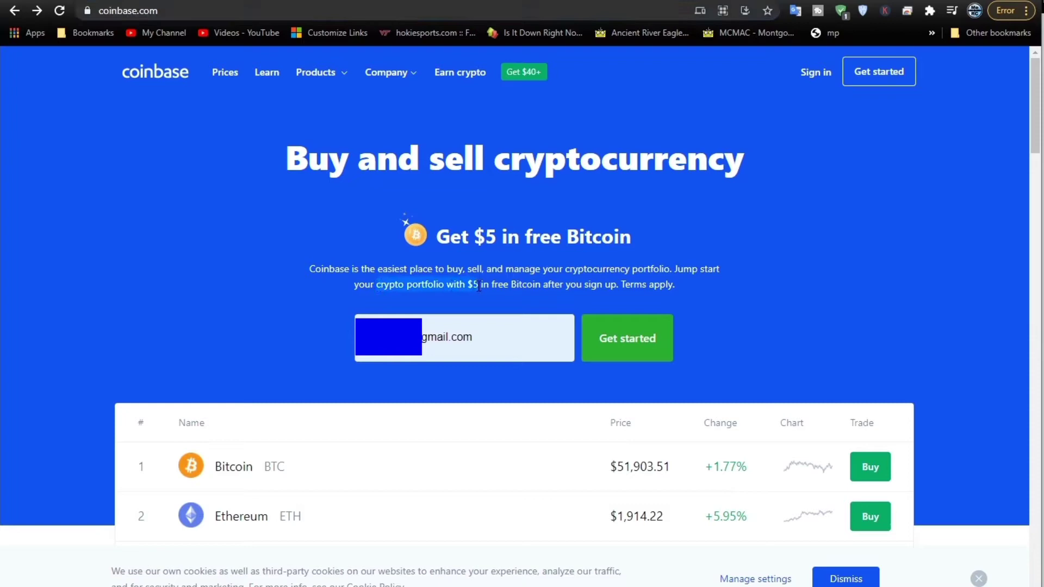
click(634, 345)
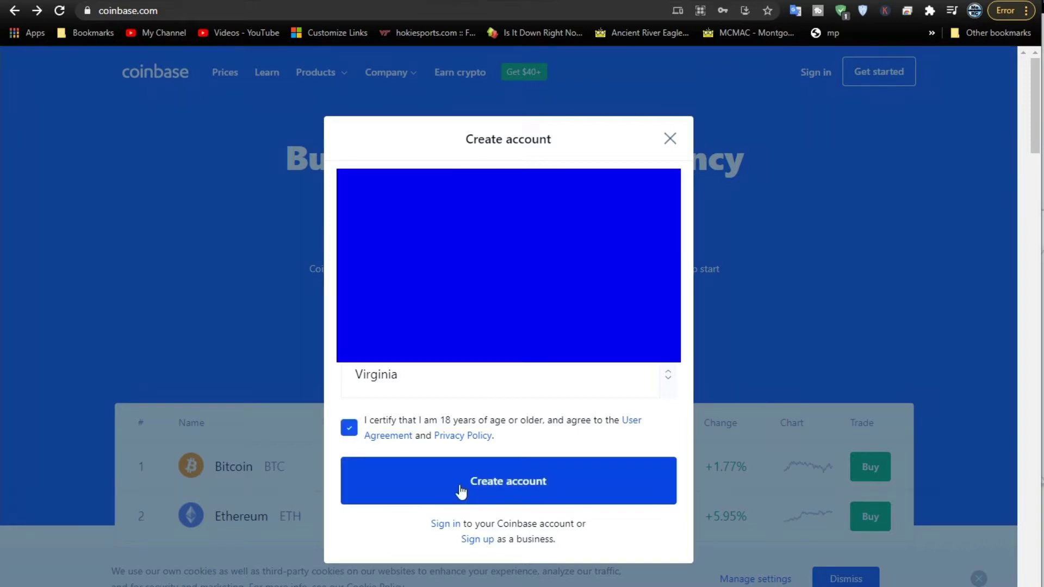
Submit the account details, dismiss the saved-password notice and continue past the $5 Bitcoin welcome offer
click(523, 485)
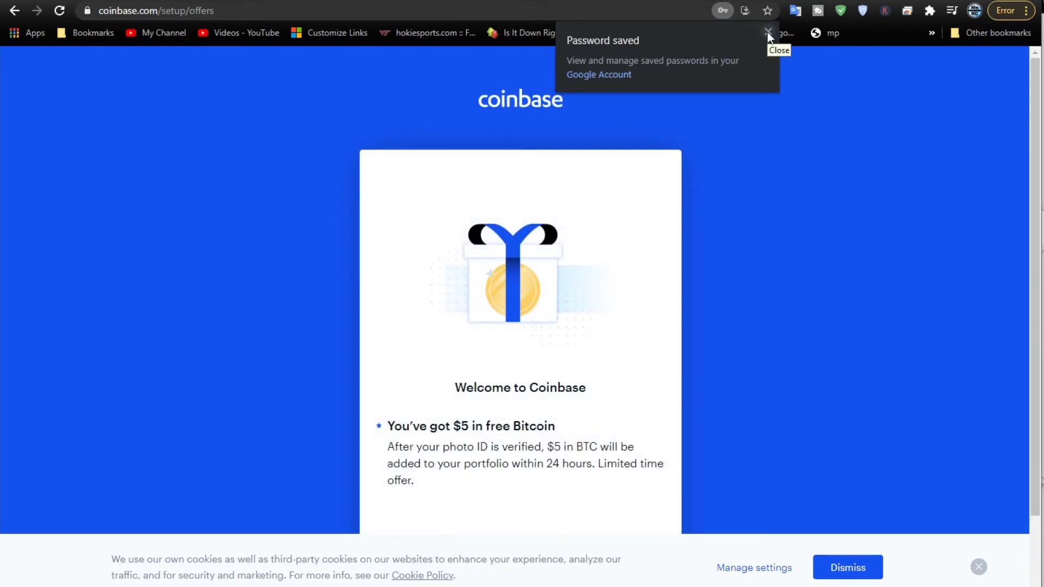
click(767, 33)
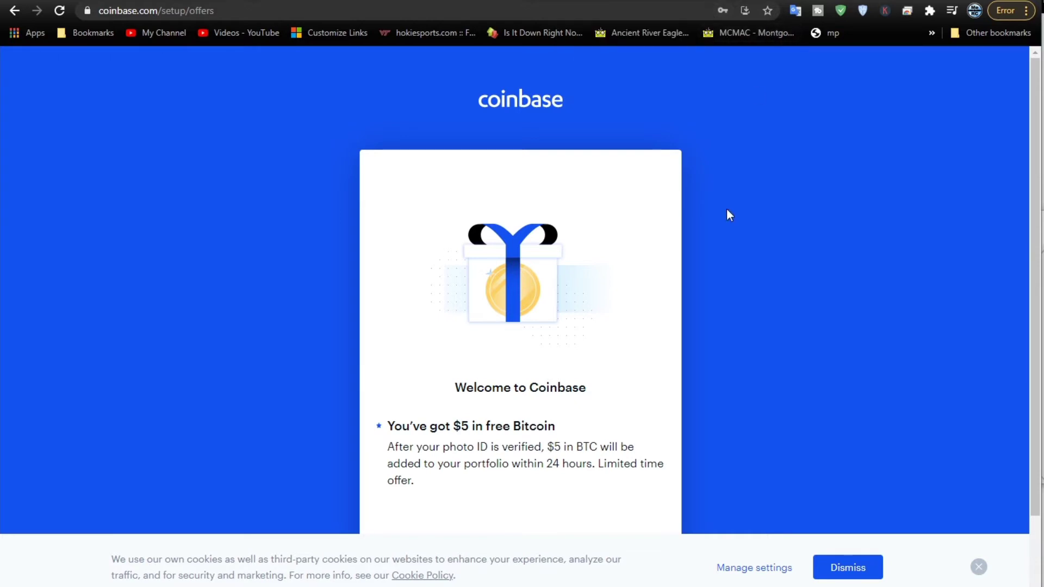
scroll(495, 376, down, 2)
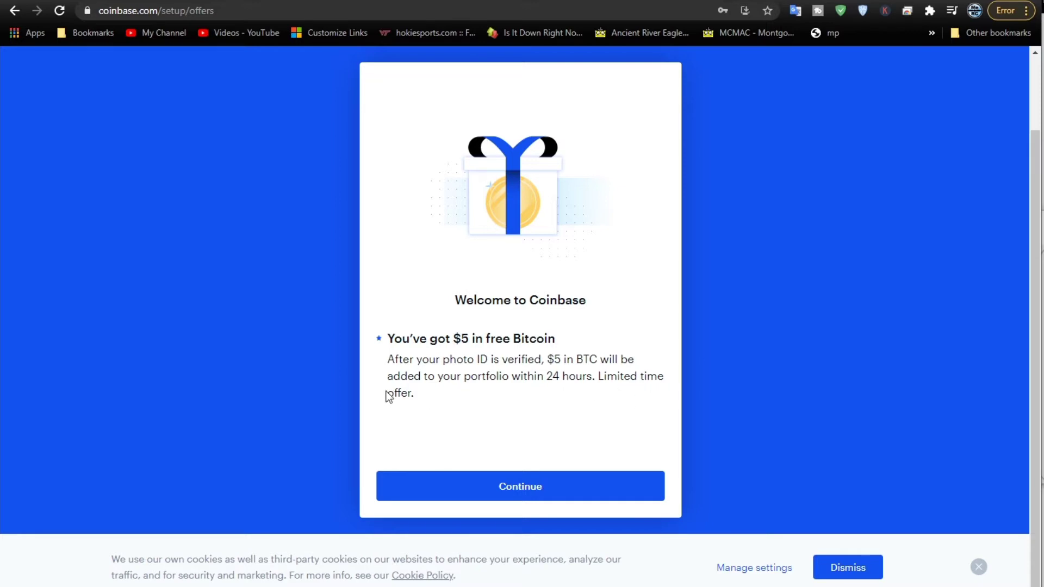
click(505, 487)
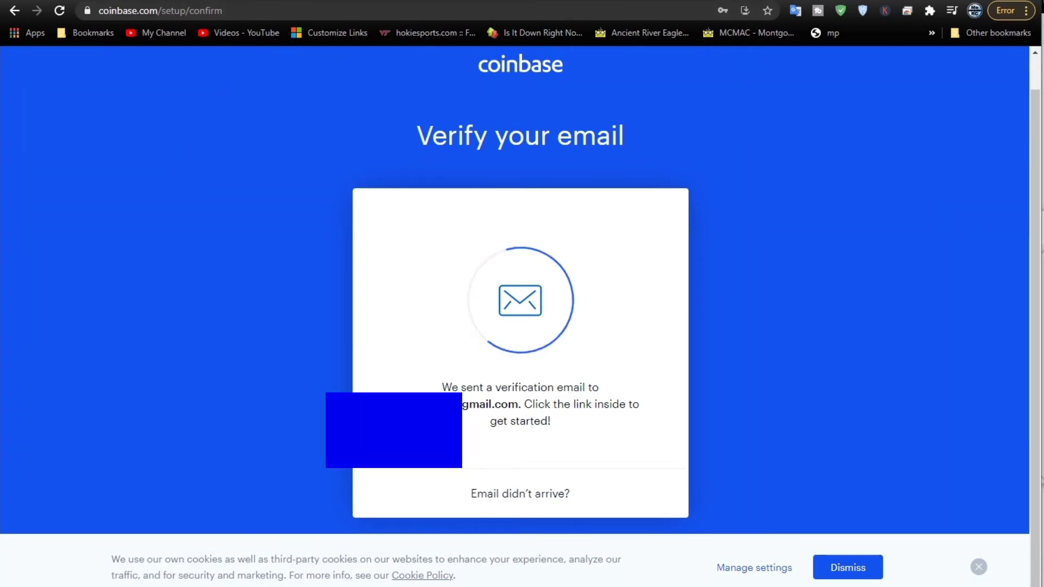
In a new browser tab, go to the Gmail inbox
key(ctrl+t)
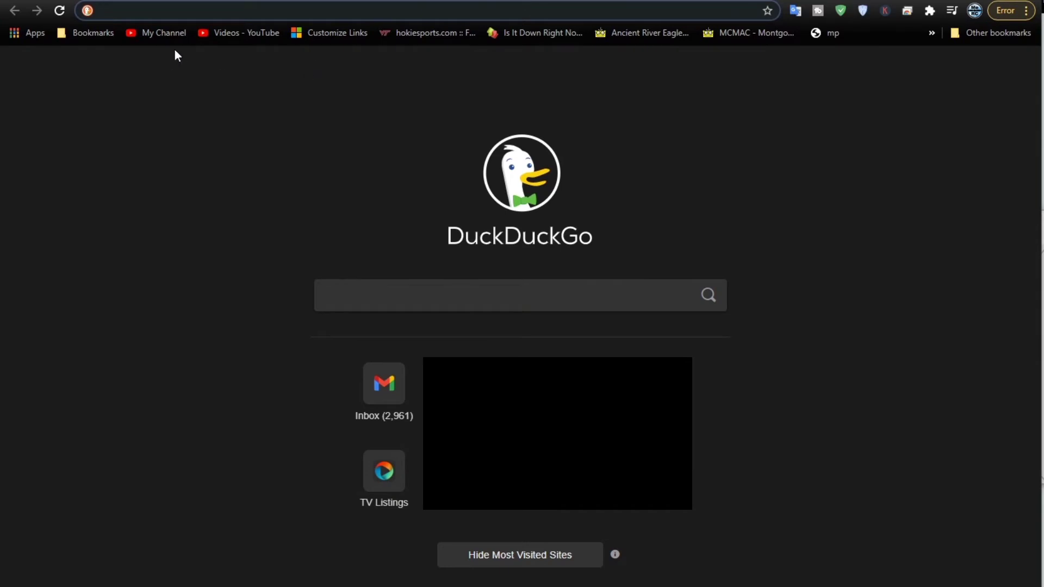
click(388, 388)
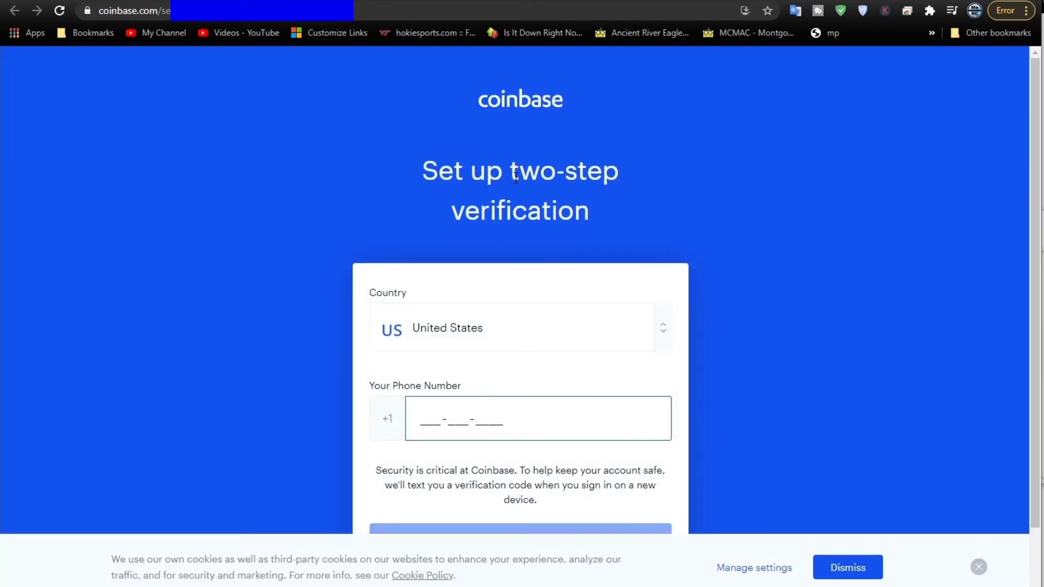
Enter the phone number, submit the texted verification code, then submit the identity details
scroll(477, 272, down, 1)
text(540-___-____)
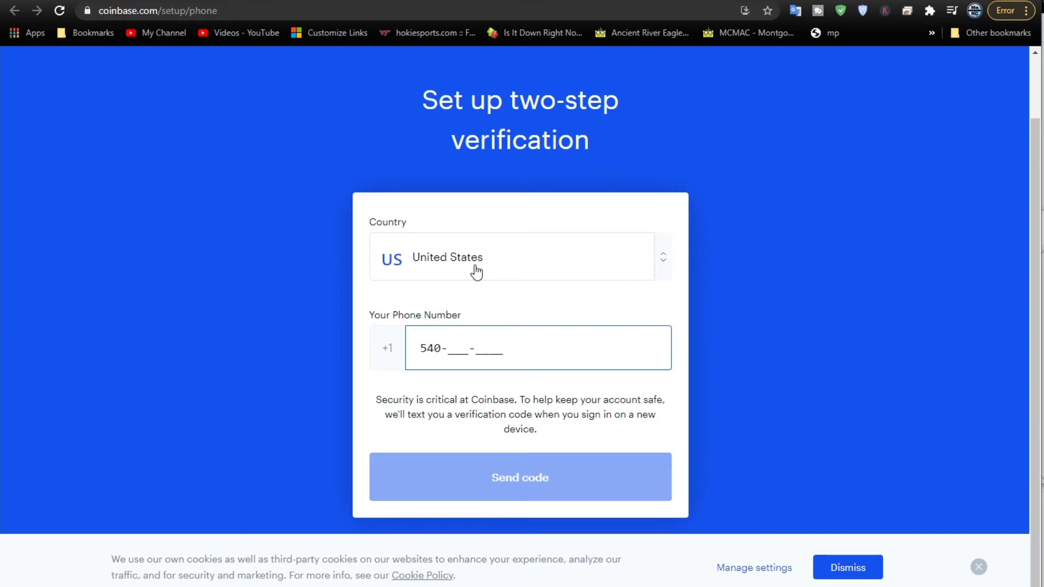
text(4)
click(507, 482)
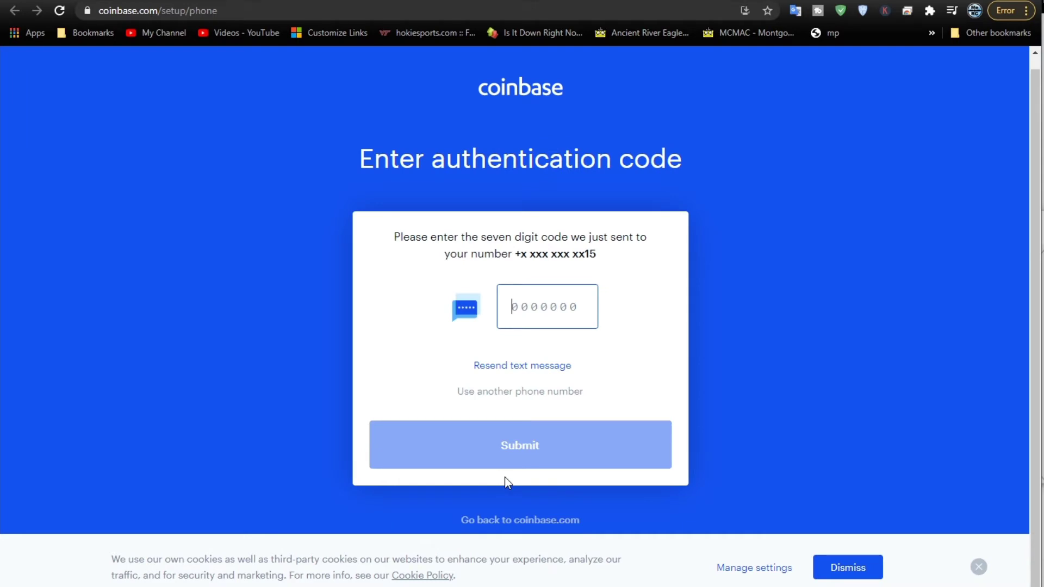
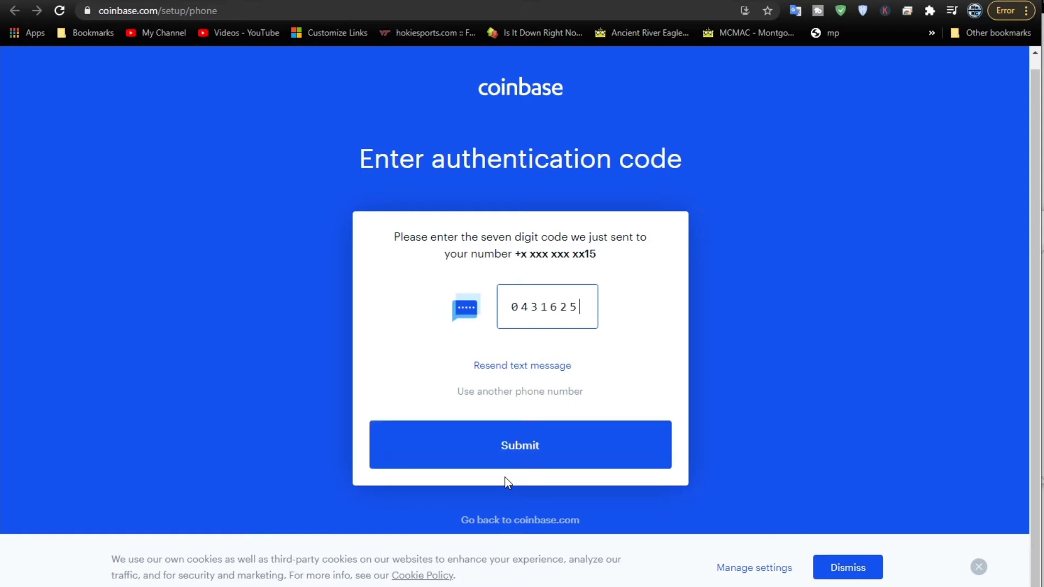
click(526, 444)
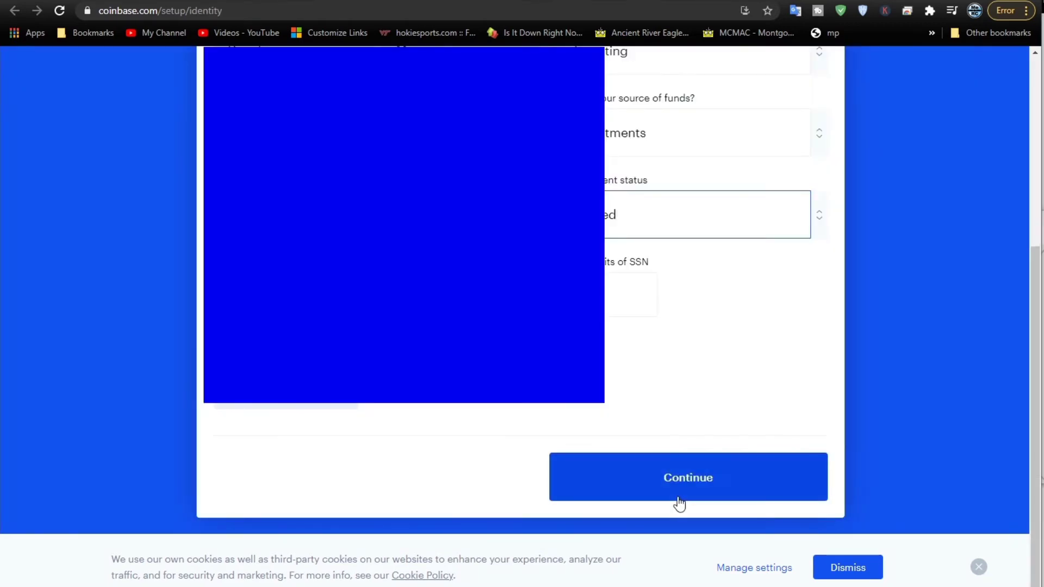
click(680, 481)
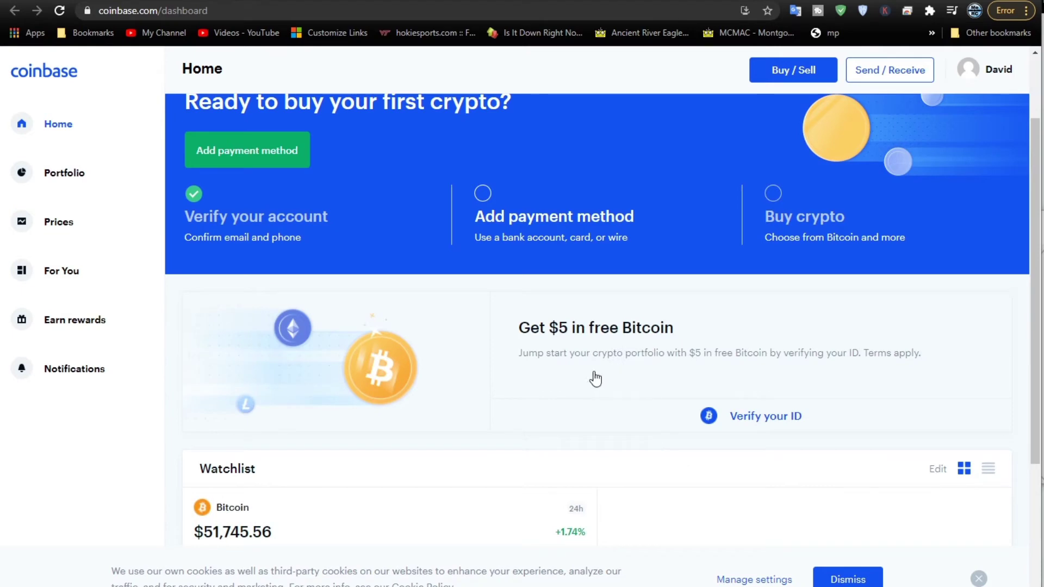
Start ID verification with Driver's License via File Upload and send the front and back images
scroll(576, 370, down, 2)
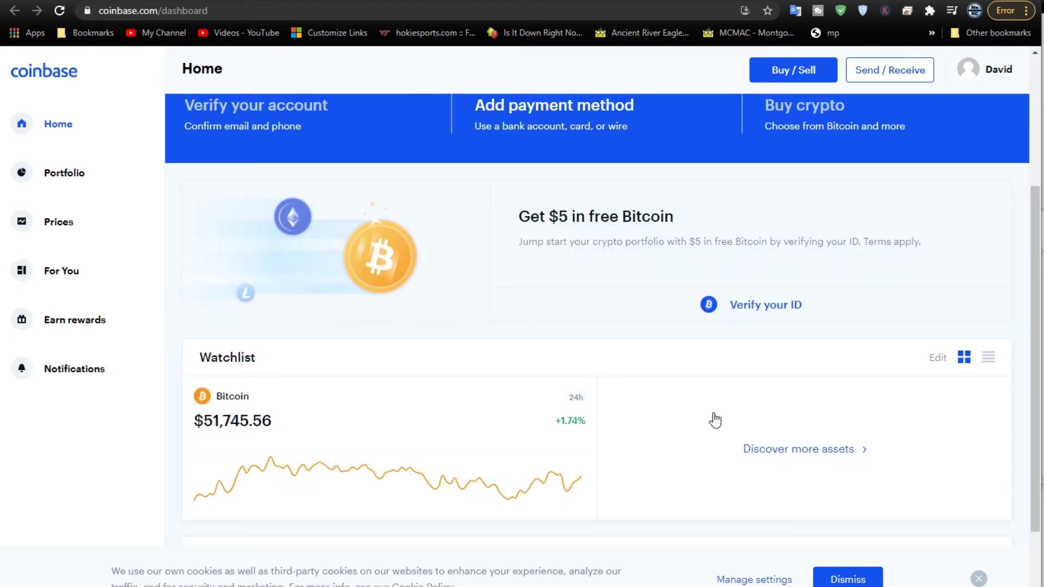
click(759, 305)
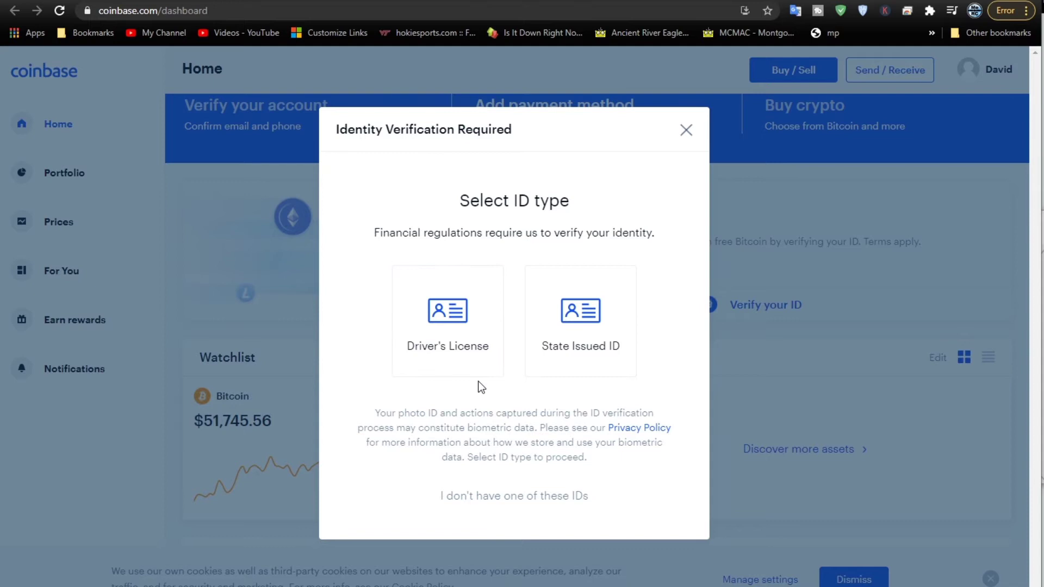
click(448, 321)
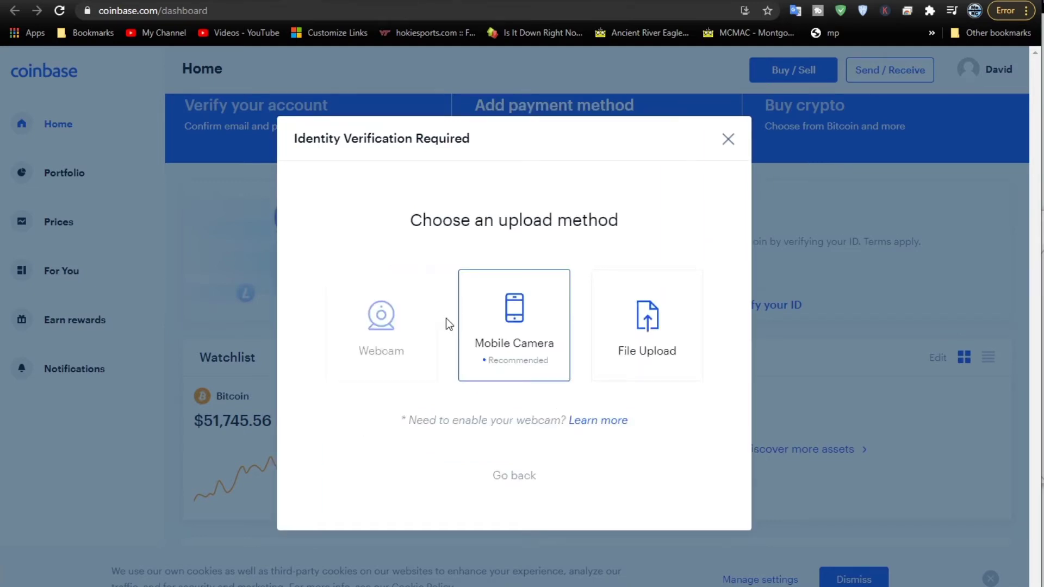
click(647, 326)
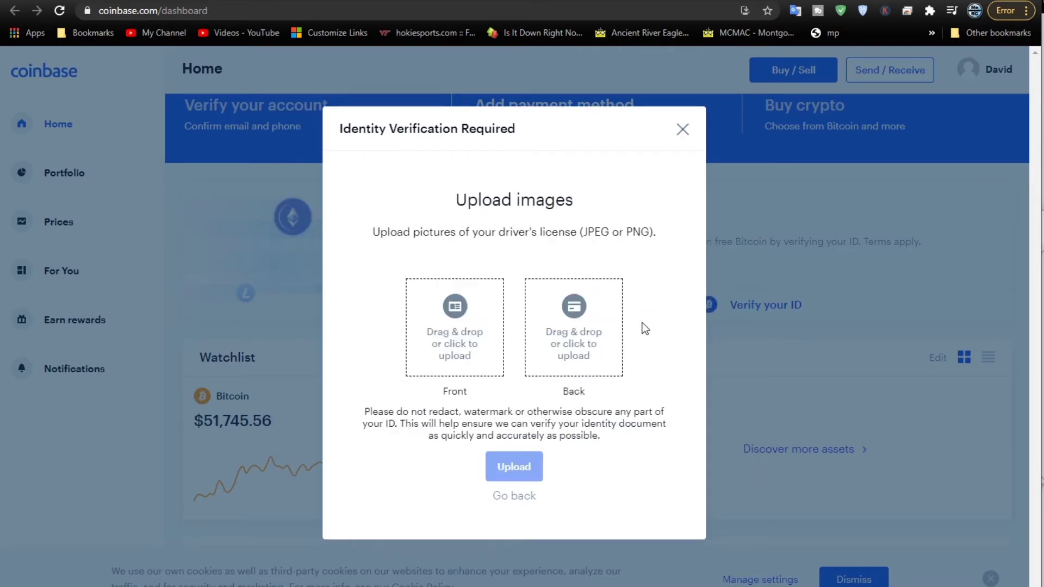
click(508, 473)
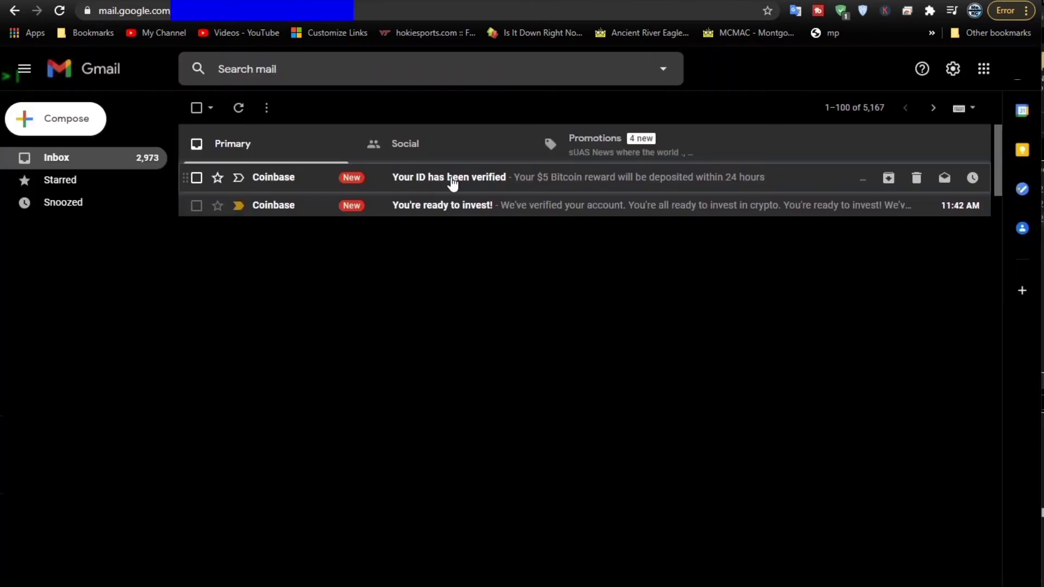
Open and read the Coinbase 'Your ID has been verified' email in Gmail
click(451, 179)
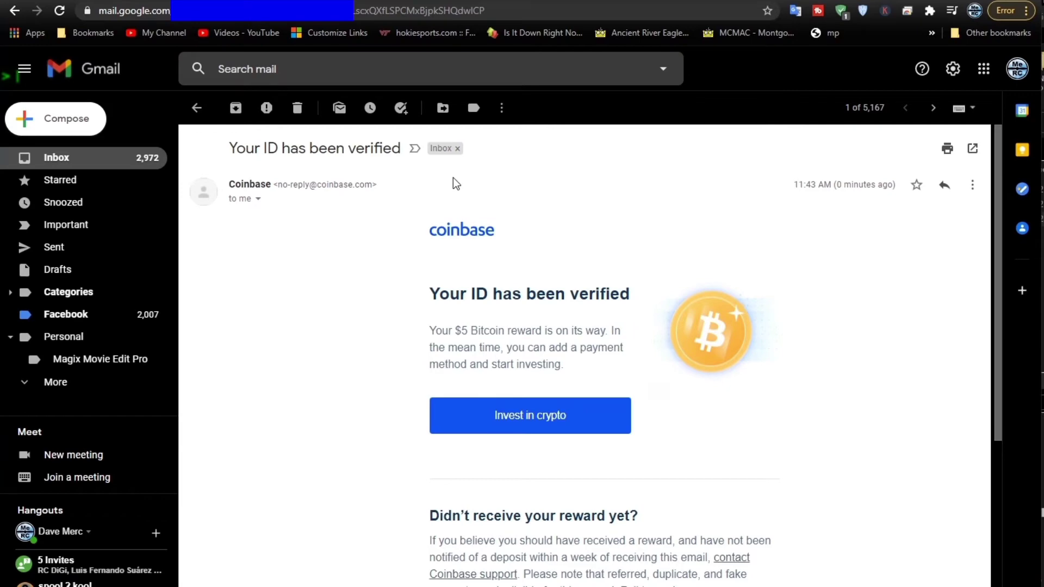
scroll(453, 190, down, 4)
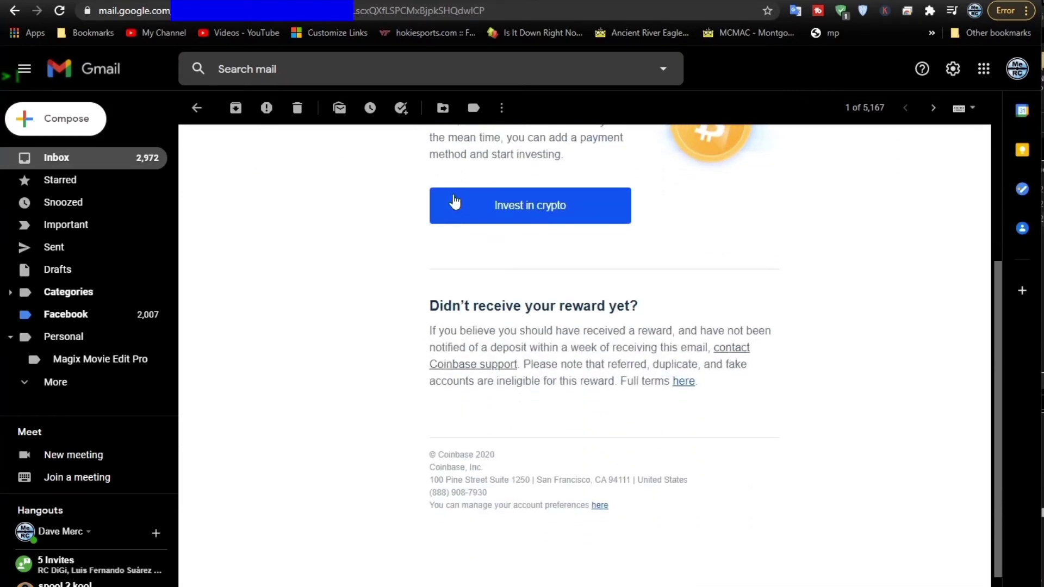
scroll(451, 193, up, 4)
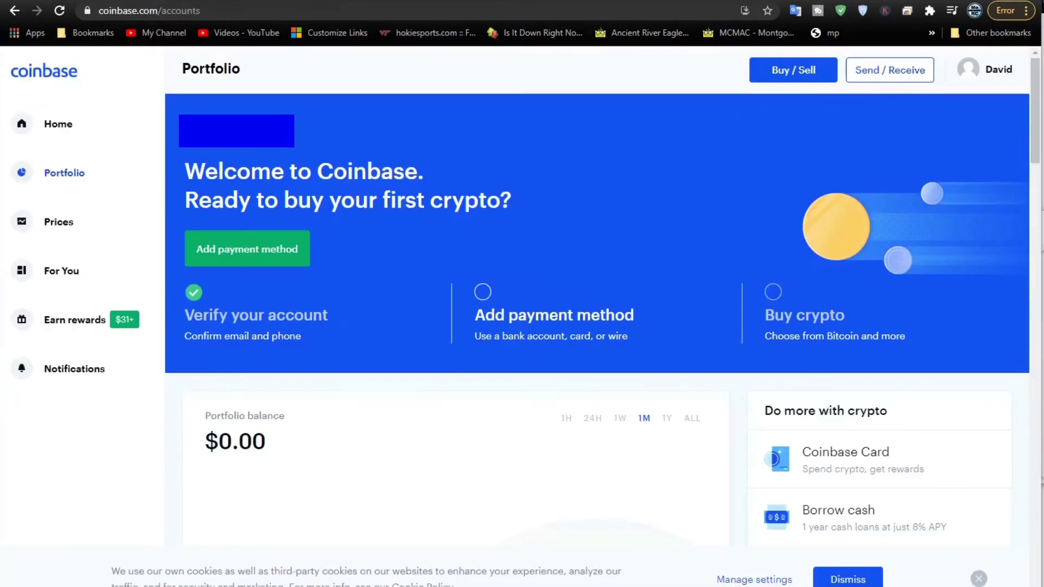
Begin linking a bank account through Plaid and select Atlantic Union Bank from the list
click(506, 321)
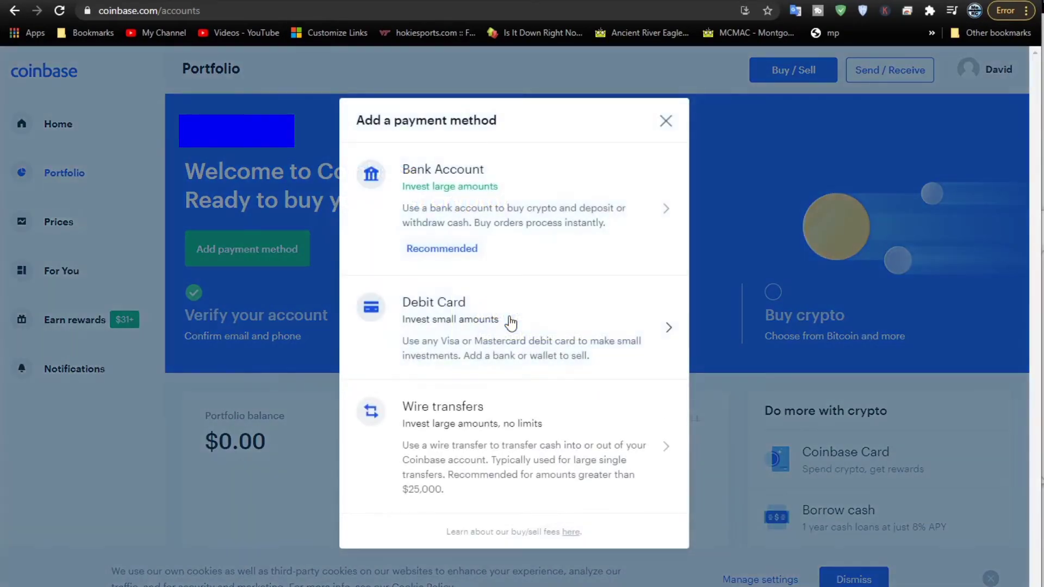
click(459, 206)
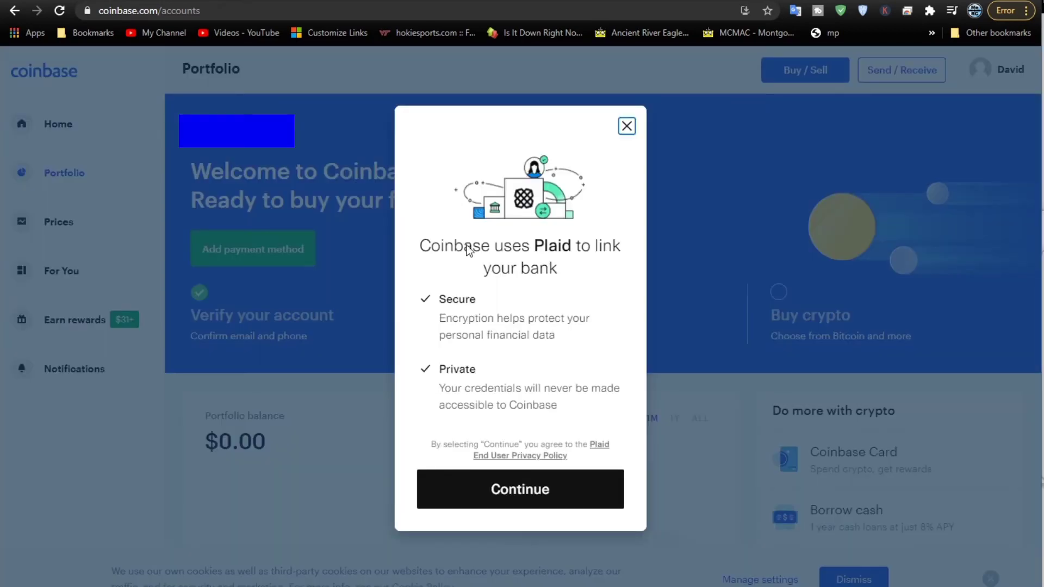
click(516, 492)
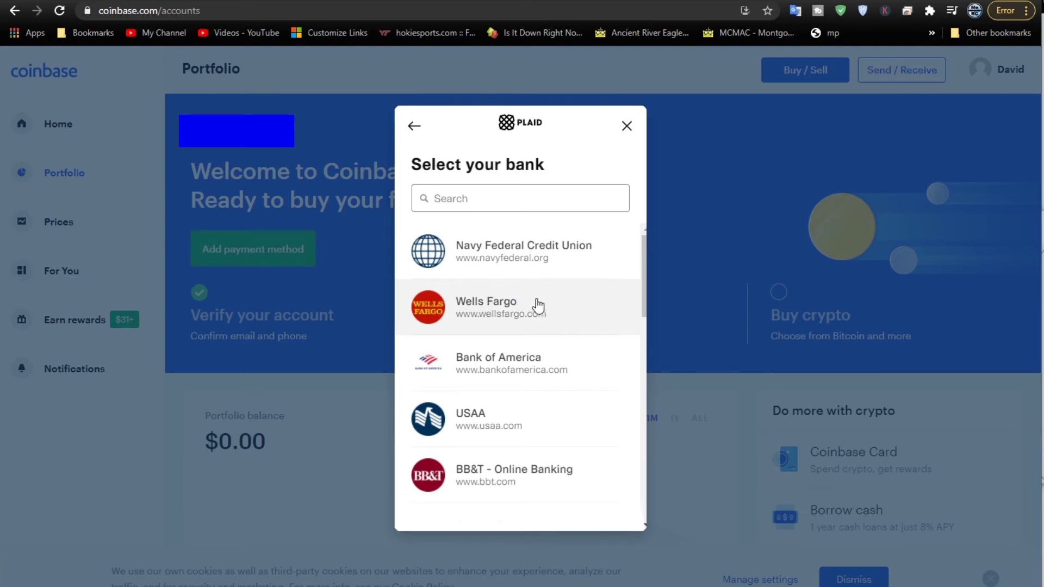
scroll(511, 369, down, 5)
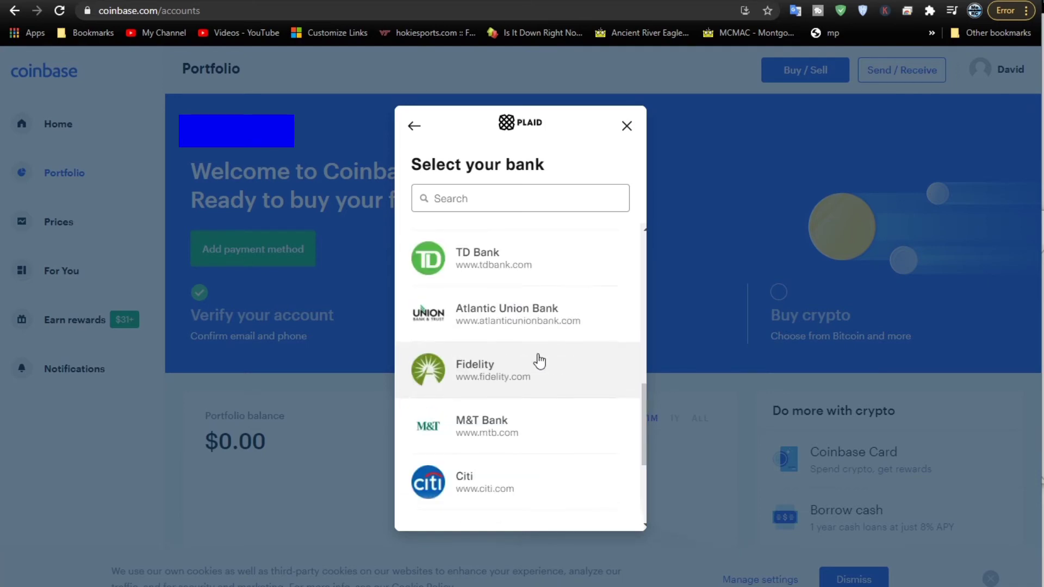
click(497, 325)
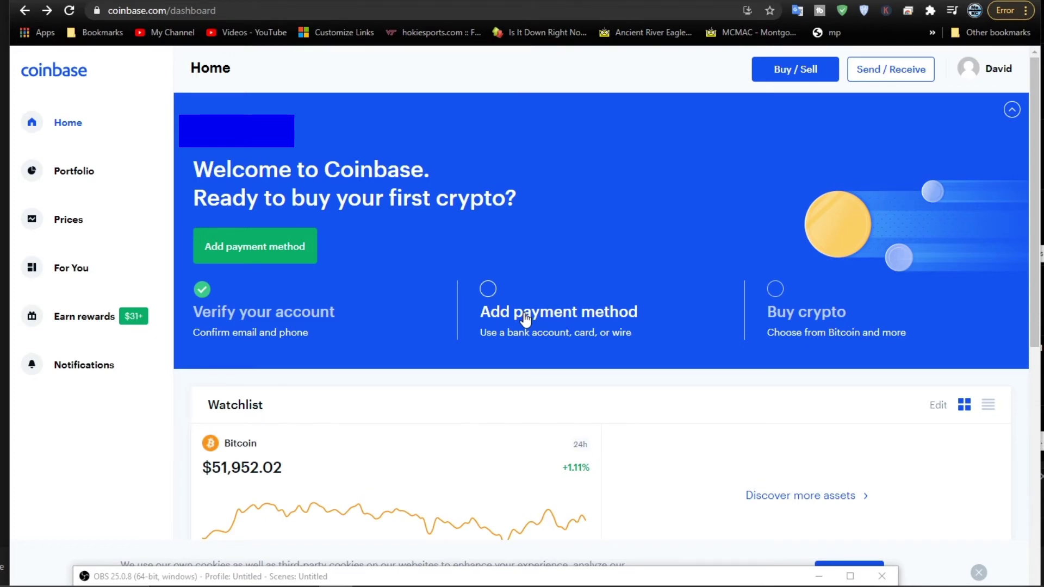
Skip Plaid to add the bank manually, choose the account type and enter the routing number
click(524, 317)
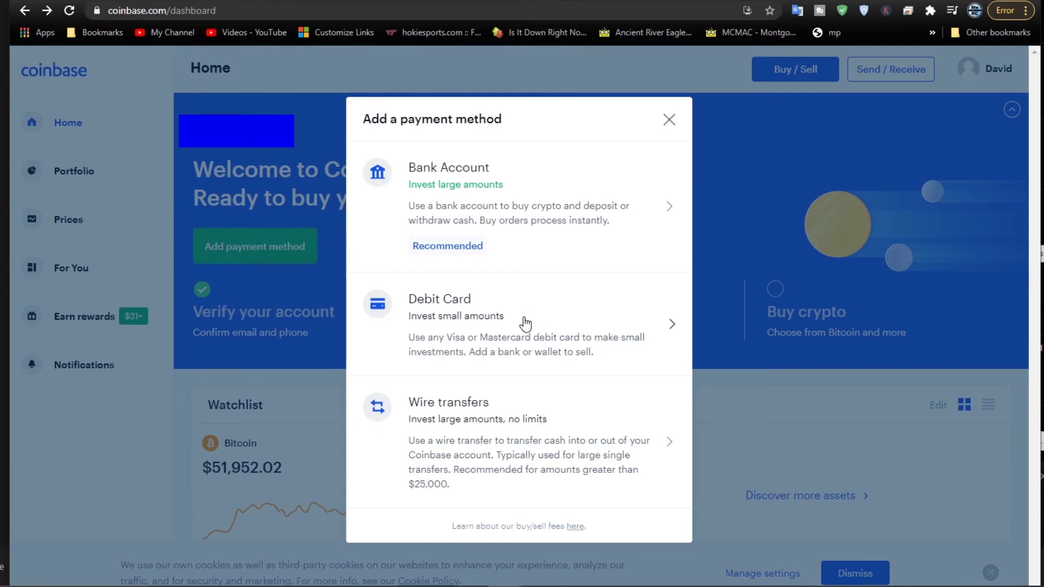
click(470, 217)
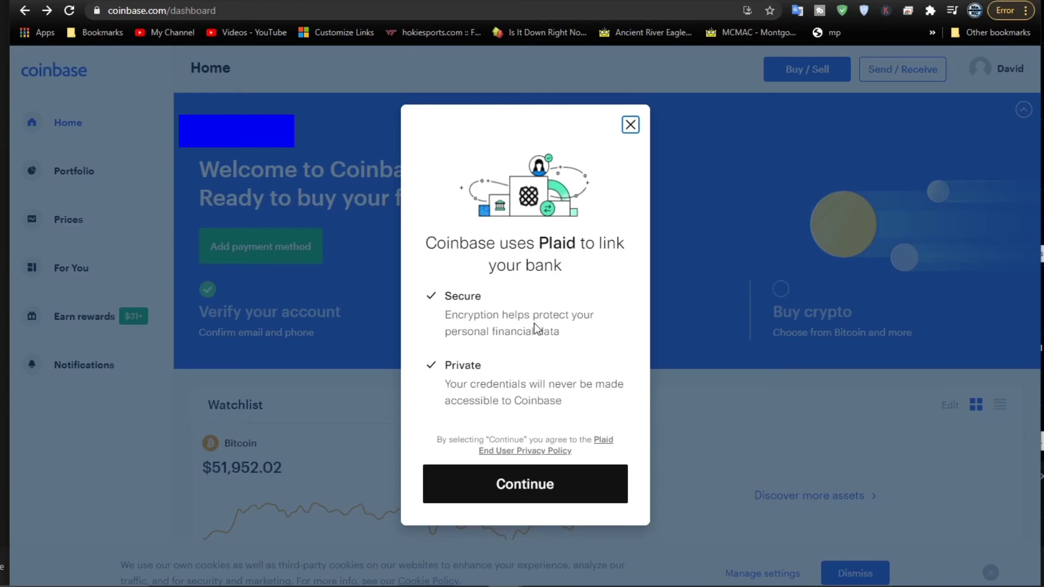
click(630, 127)
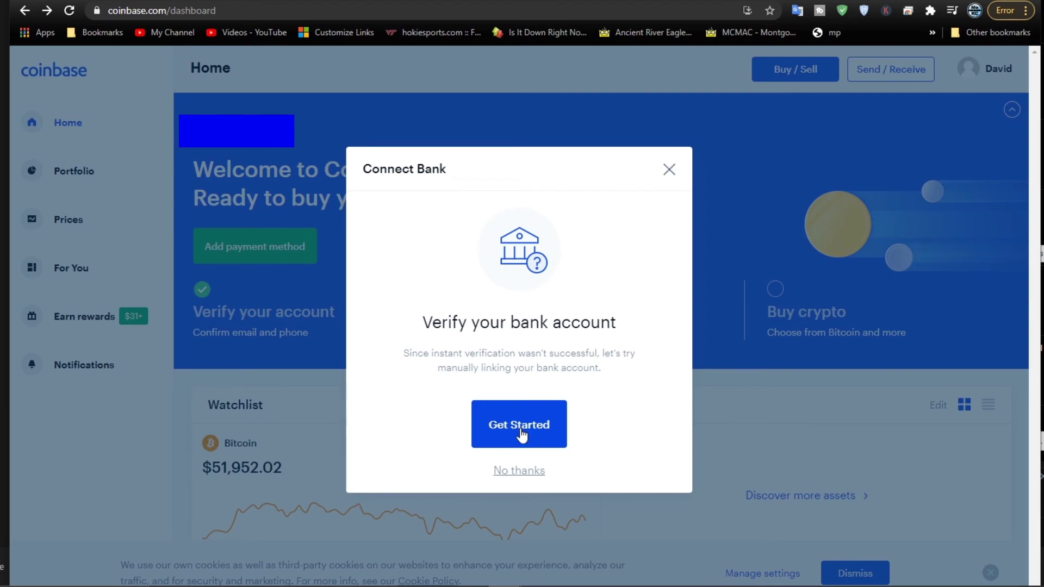
click(520, 430)
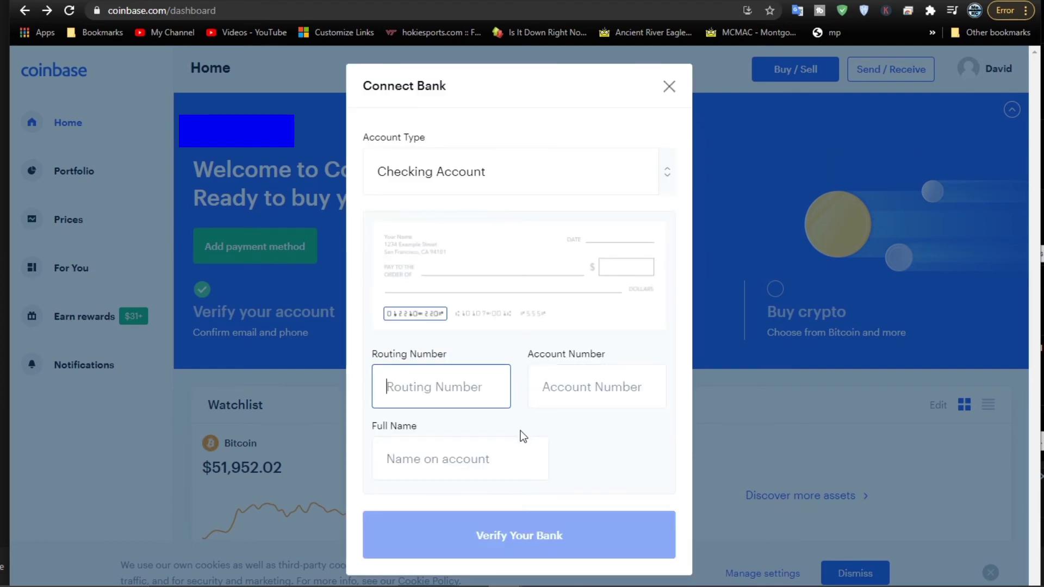
click(665, 180)
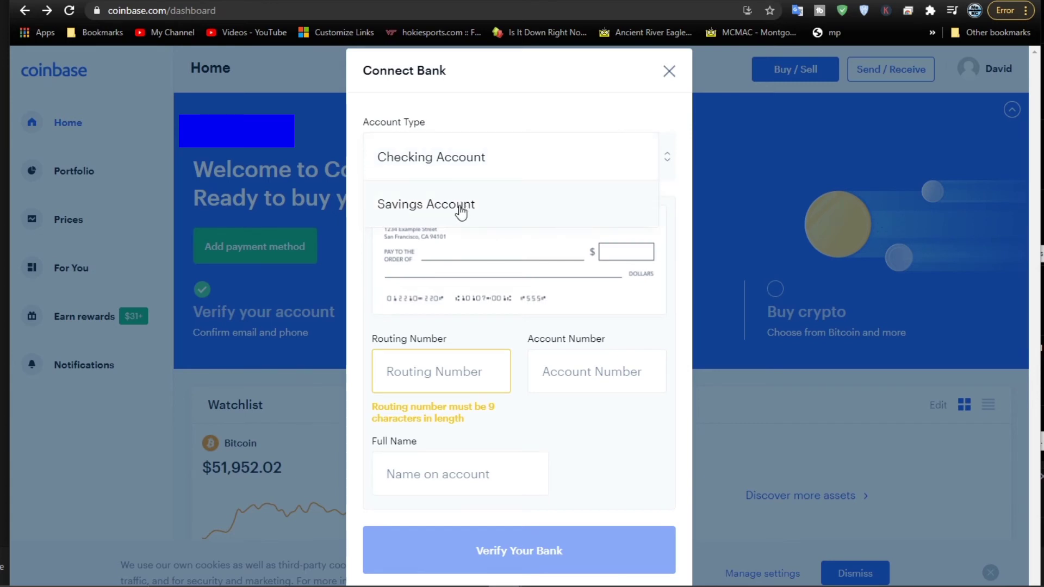
click(460, 211)
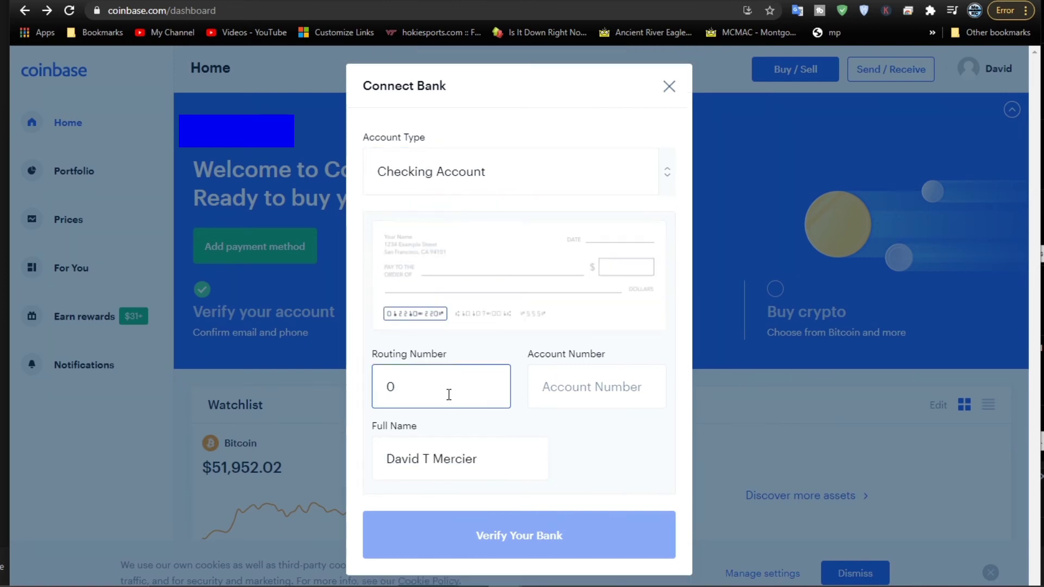
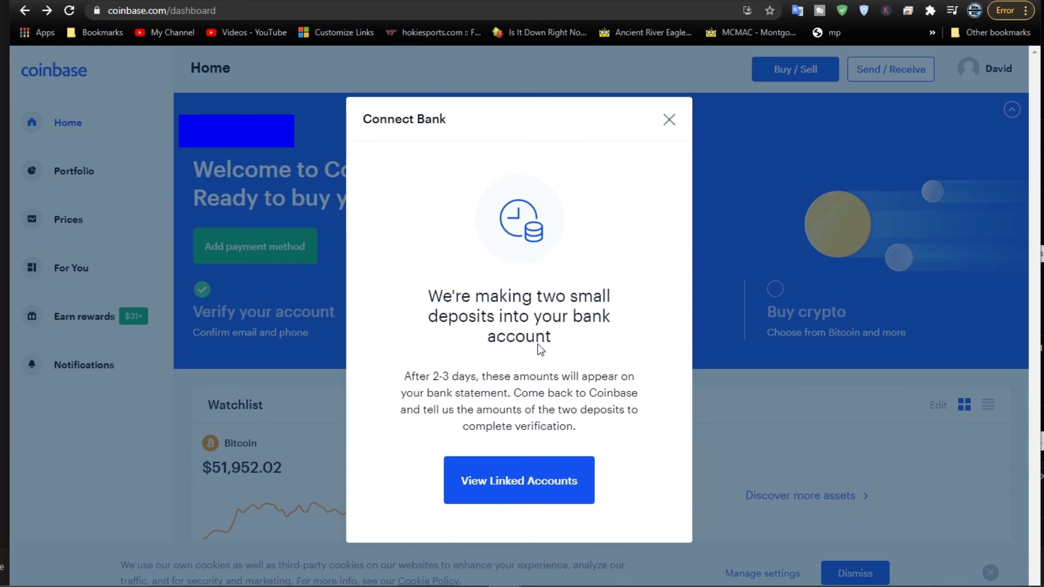
View linked accounts, start deposit verification for the bank, then close the prompt without entering amounts
click(519, 488)
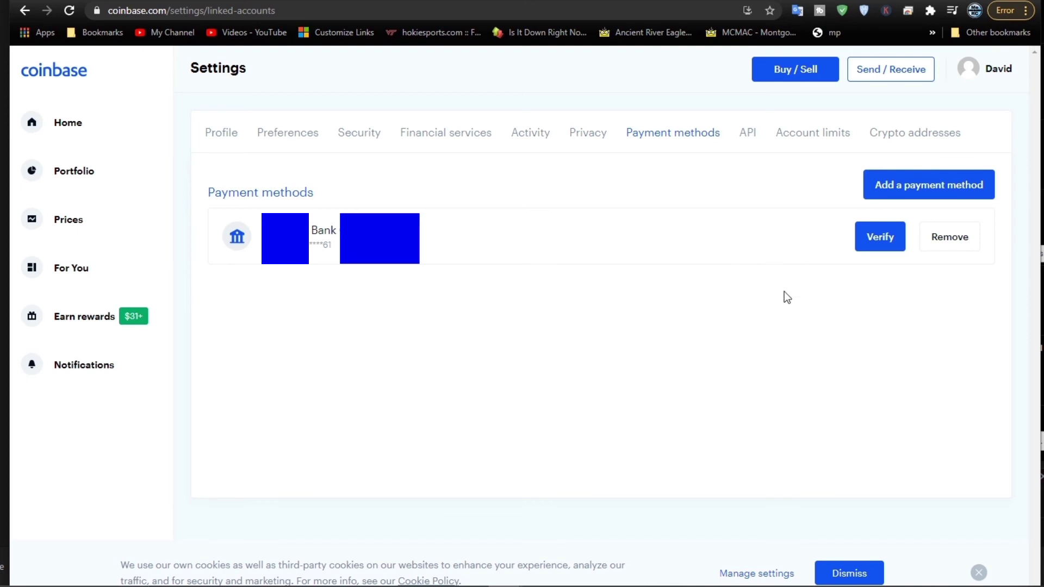
click(873, 236)
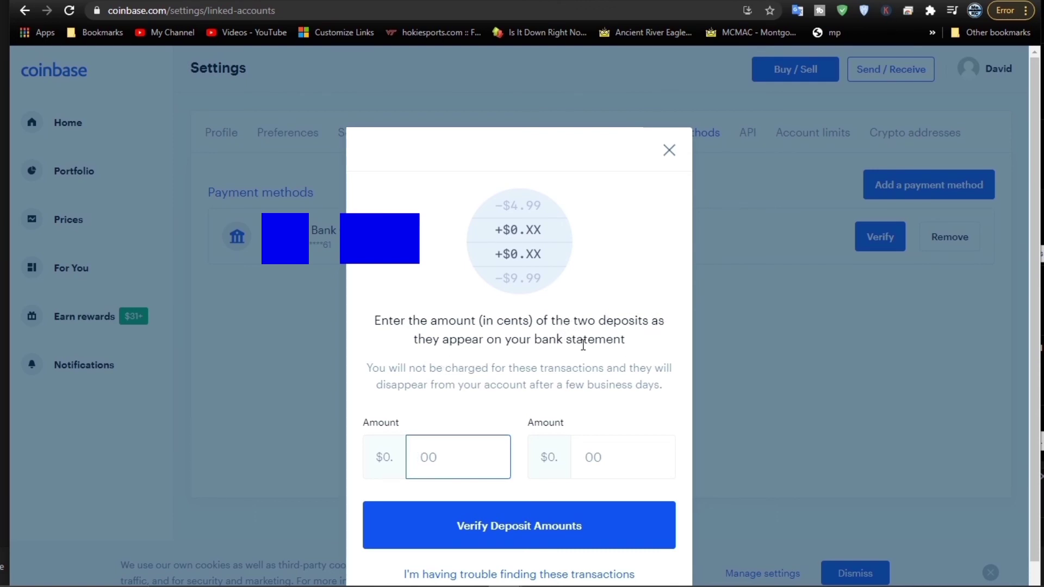
click(669, 151)
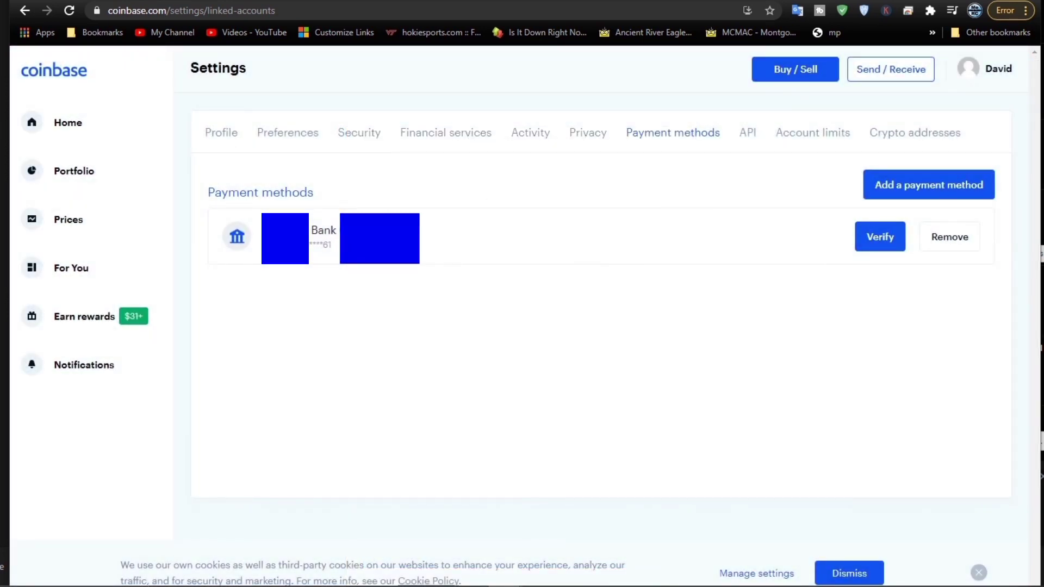
Type the Notepad note 'I will have to do the verifiaction later…' about waiting for the two payments
text(I wi)
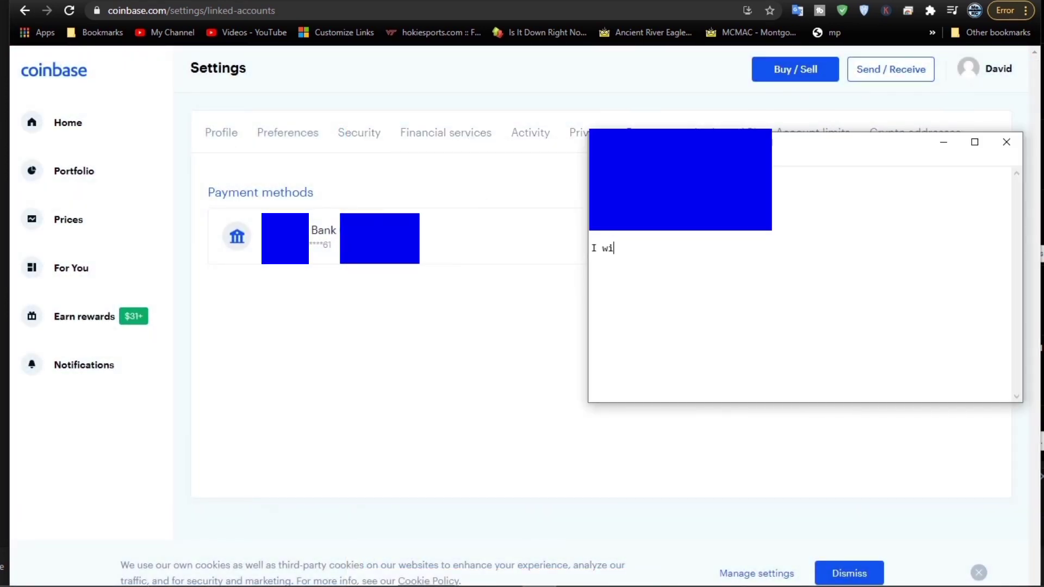
text(ll have to do the verifiaction )
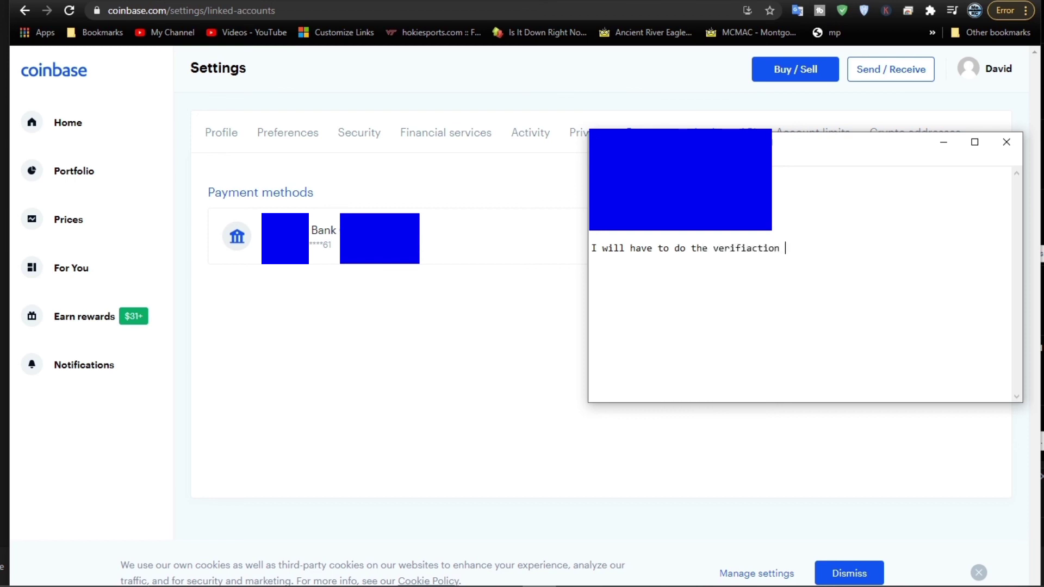
text(later after a day or tow )
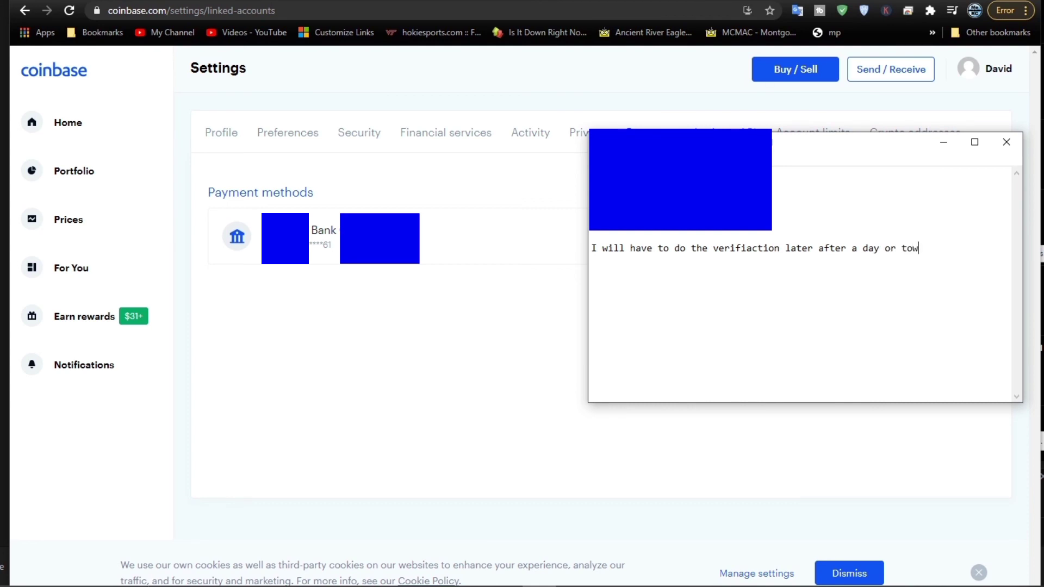
text(when the two payments are)
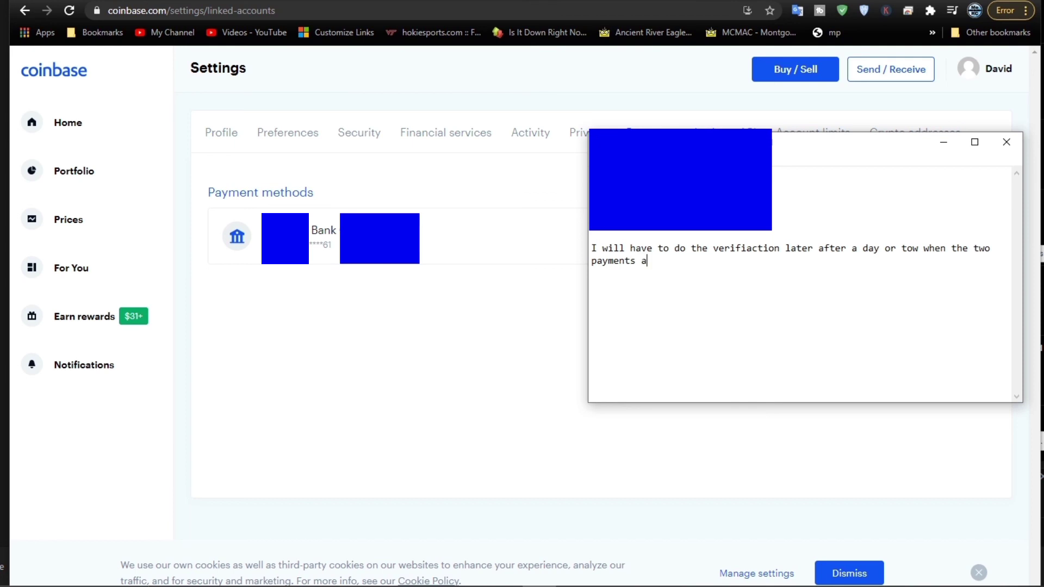